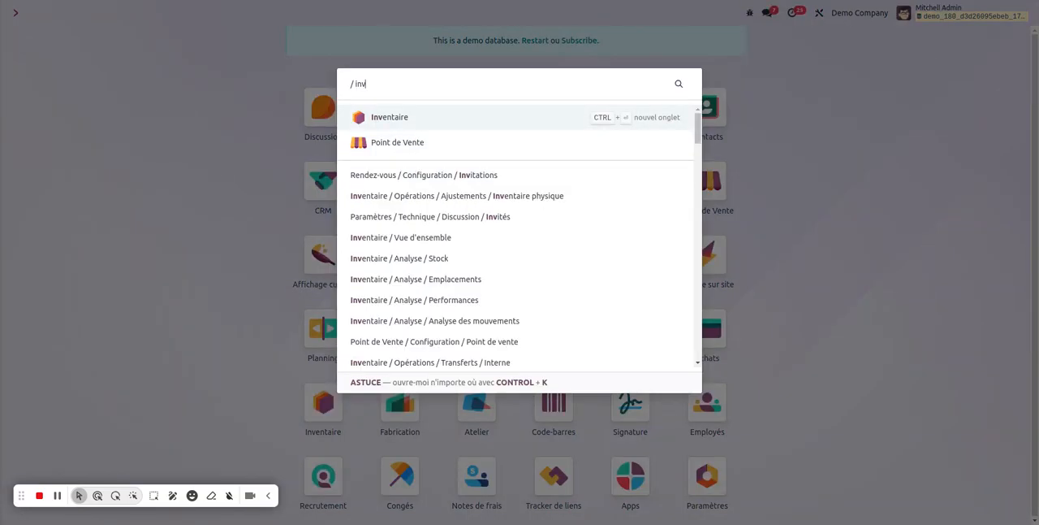
# Step: Open the Inventory app's list of warehouses to see which warehouses are configured
pyautogui.click(481, 118)
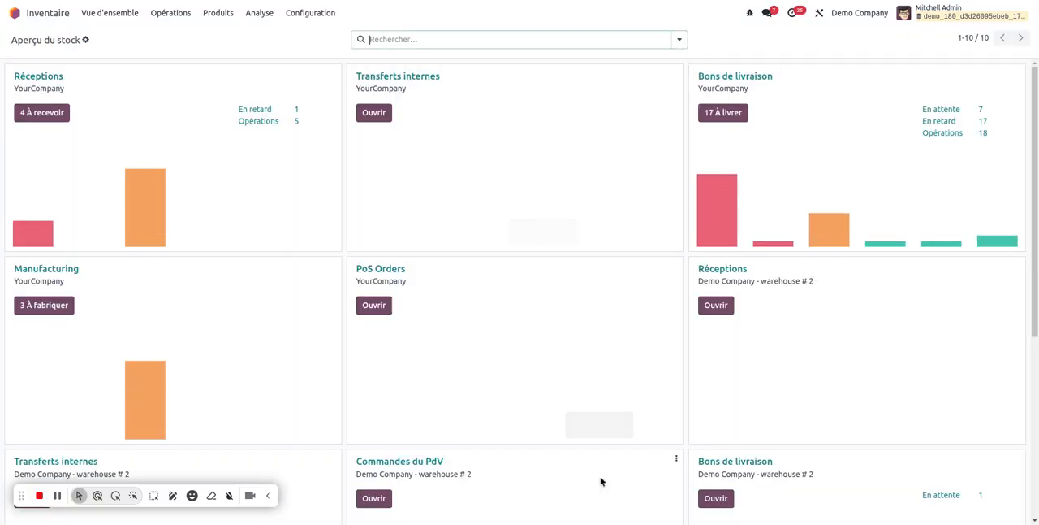
pyautogui.click(319, 14)
pyautogui.click(323, 69)
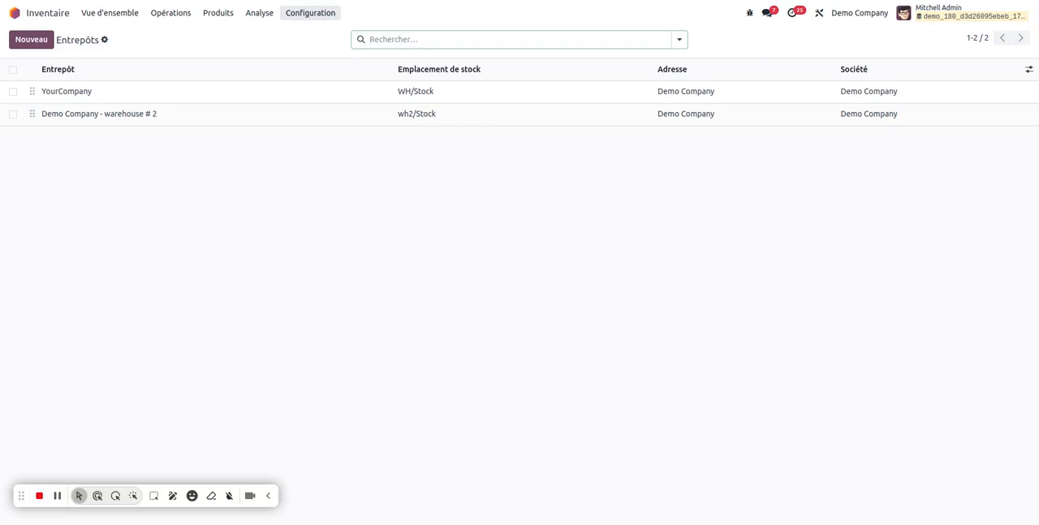
# Step: Examine the one-step delivery routes of Demo Company - warehouse # 2 and YourCompany in the inventory routes
pyautogui.click(306, 17)
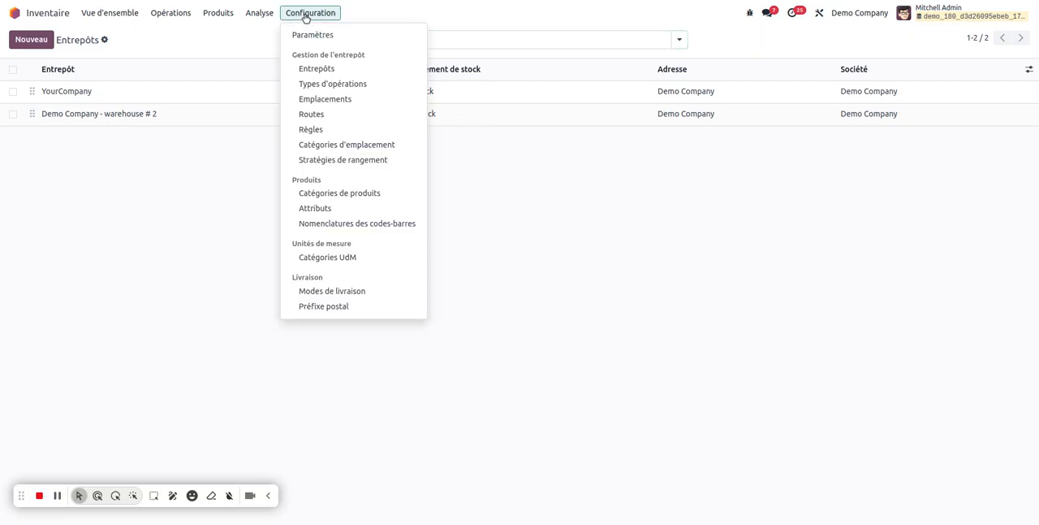
pyautogui.click(355, 113)
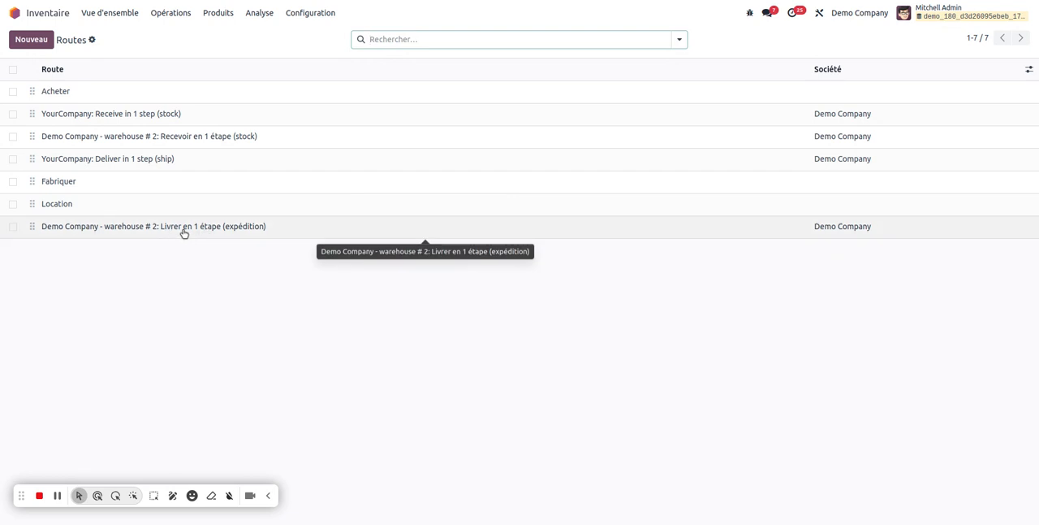
pyautogui.click(250, 233)
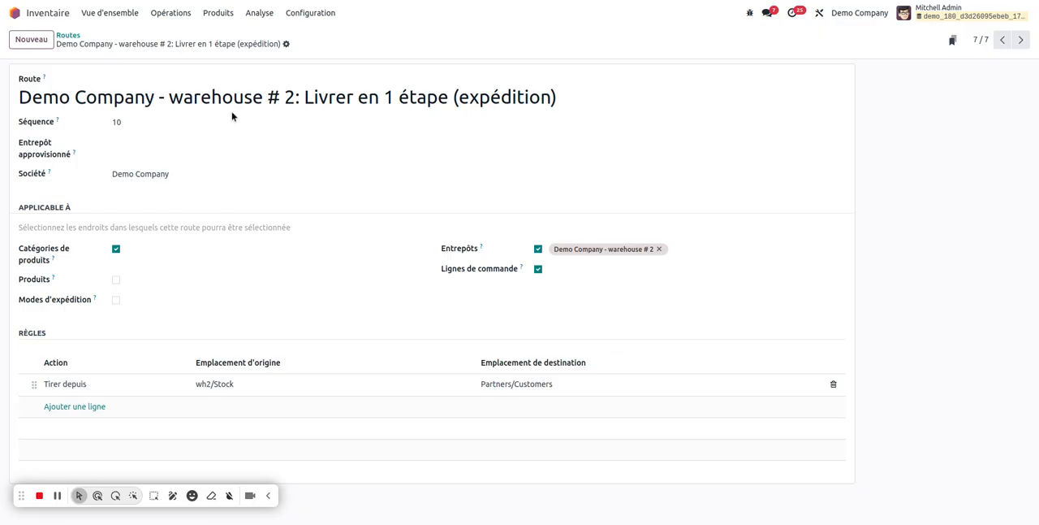
pyautogui.click(68, 35)
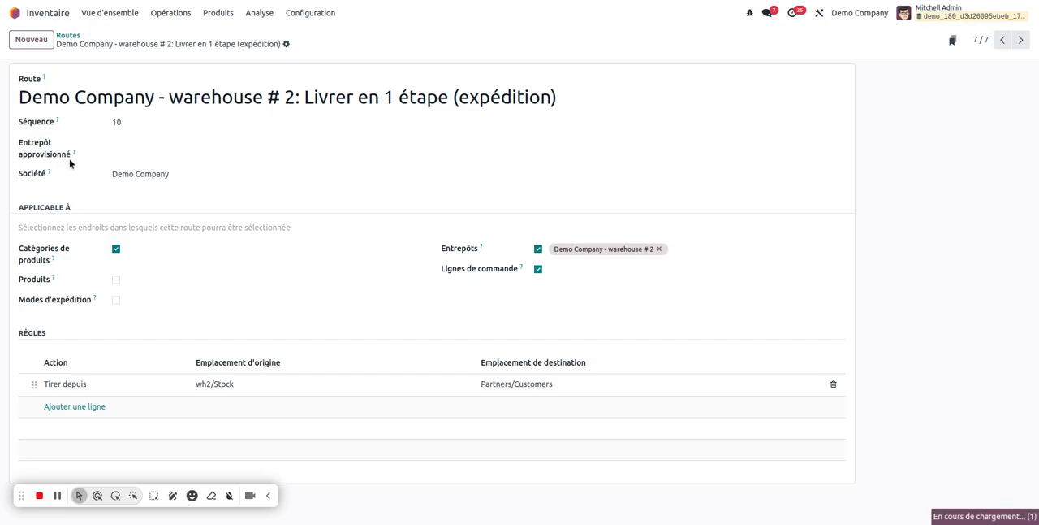
pyautogui.click(119, 159)
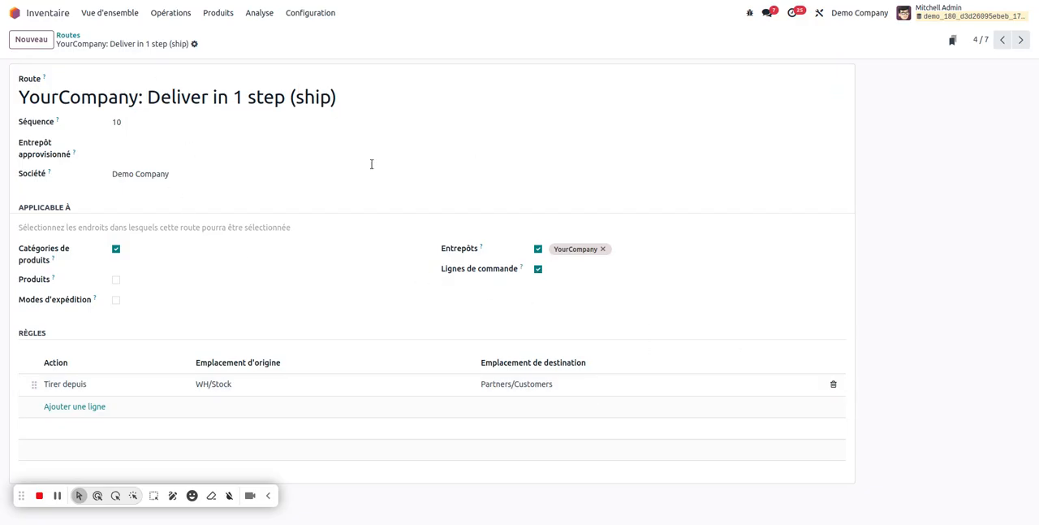
# Step: Switch to the Sales app and start a new quotation
pyautogui.click(57, 13)
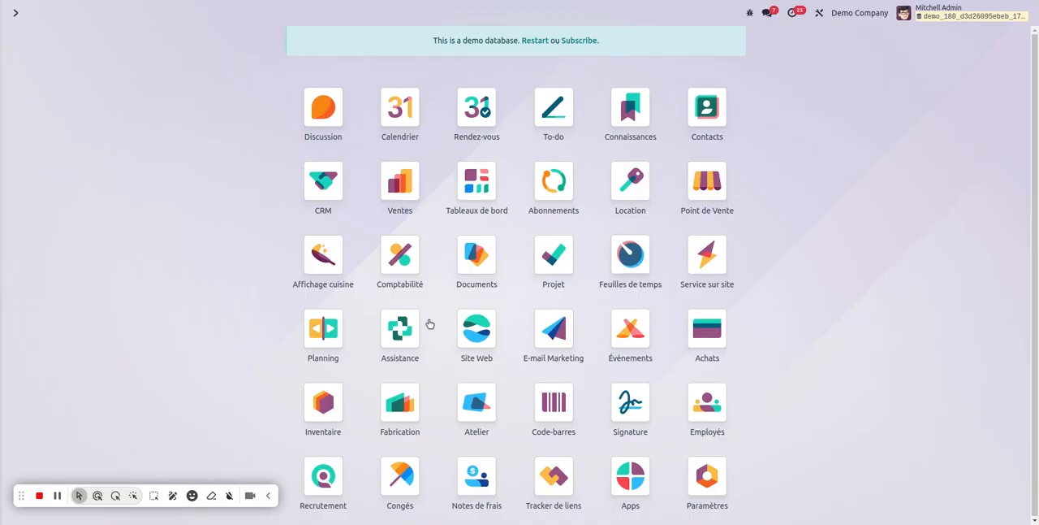
pyautogui.click(481, 420)
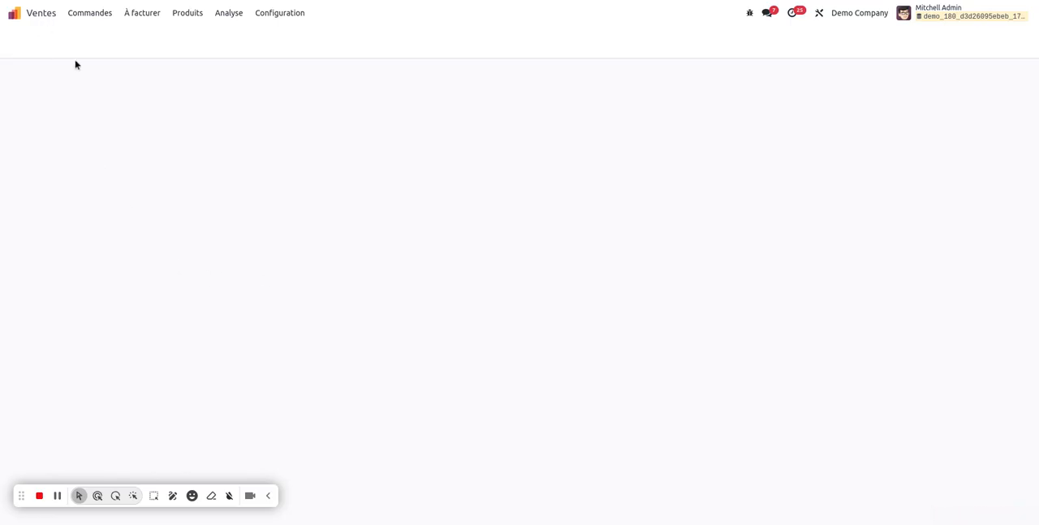
pyautogui.click(31, 39)
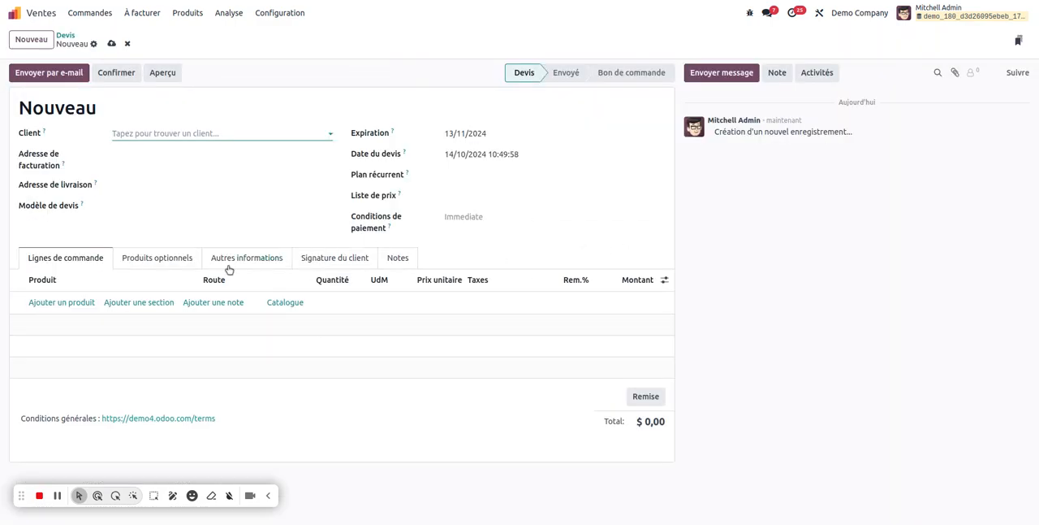
# Step: Examine the new quotation's other information, especially the warehouse in its delivery section
pyautogui.click(262, 271)
pyautogui.scroll(-2, 329, 376)
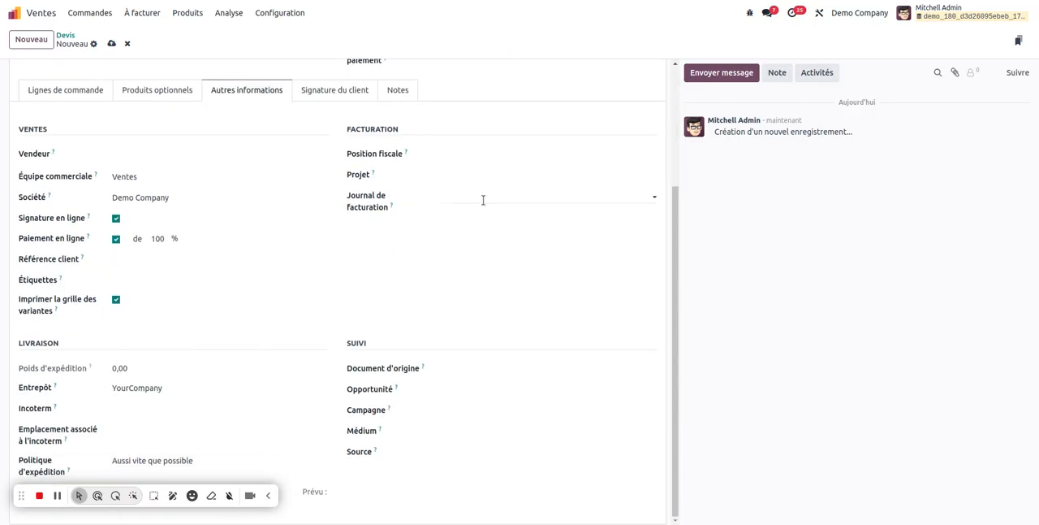
pyautogui.scroll(2, 654, 80)
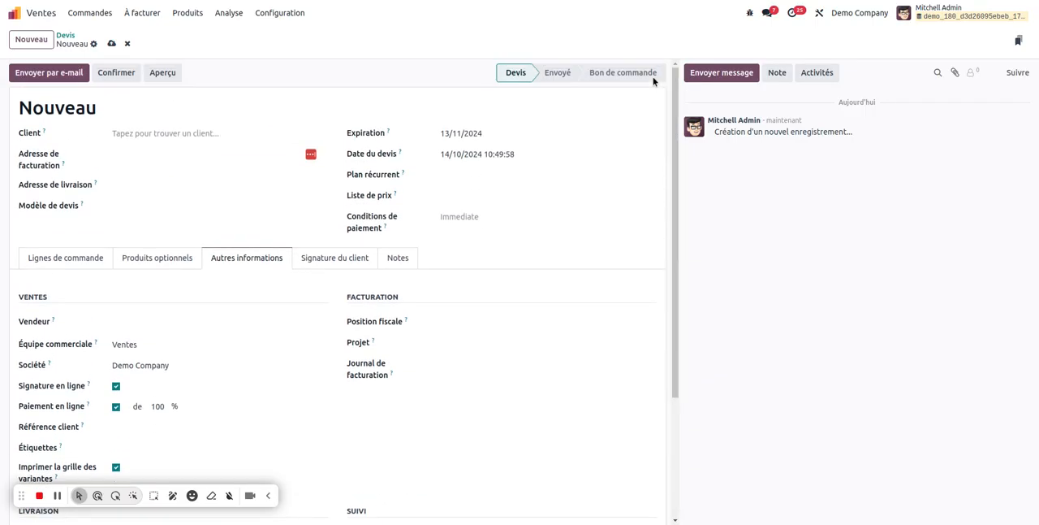
pyautogui.moveTo(681, 171); pyautogui.dragTo(671, 344)
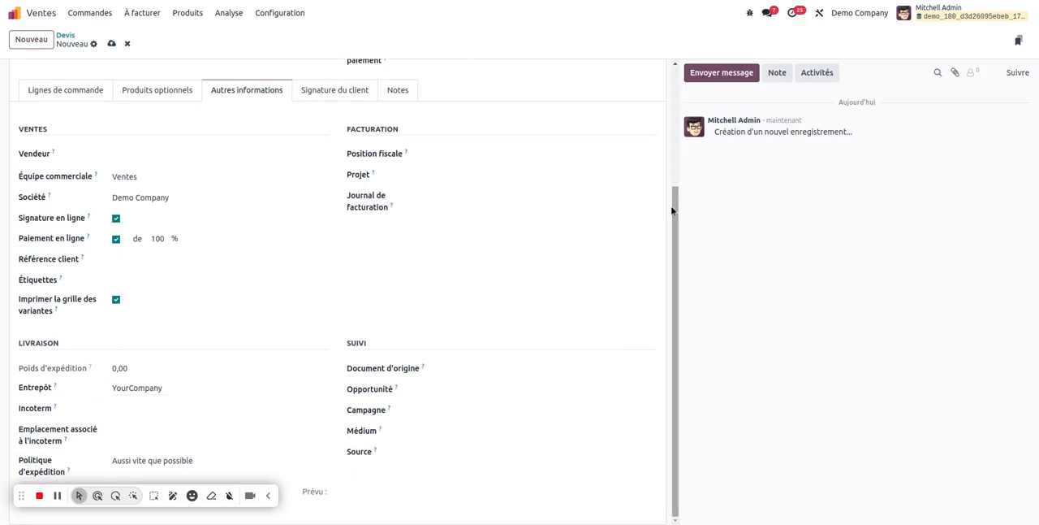
pyautogui.scroll(2, 677, 212)
pyautogui.click(26, 268)
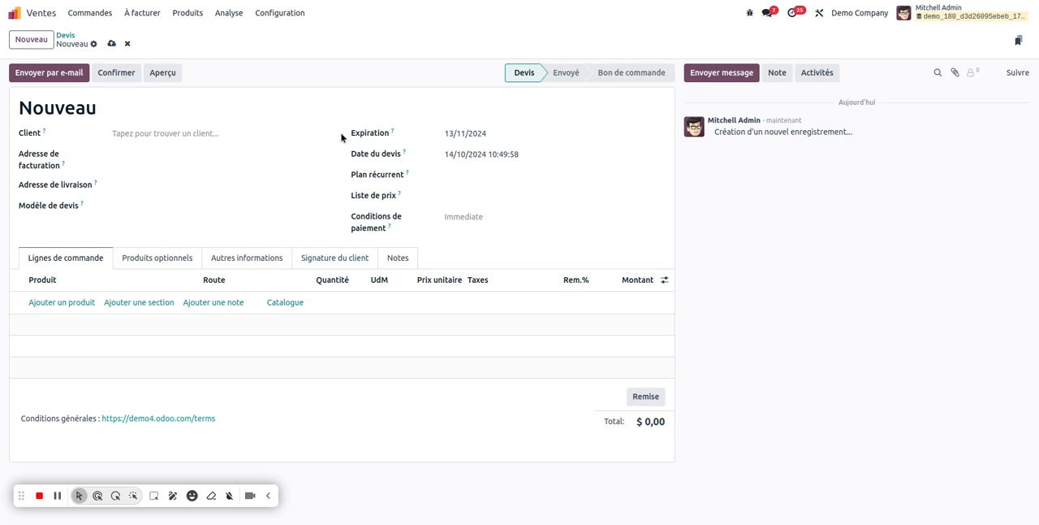
pyautogui.click(174, 257)
pyautogui.click(251, 260)
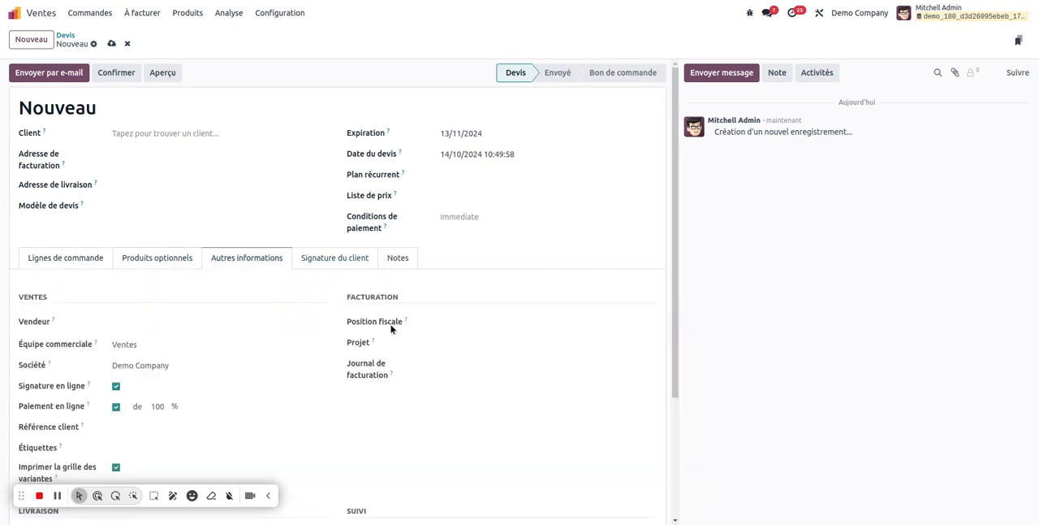
pyautogui.moveTo(676, 211); pyautogui.dragTo(676, 345)
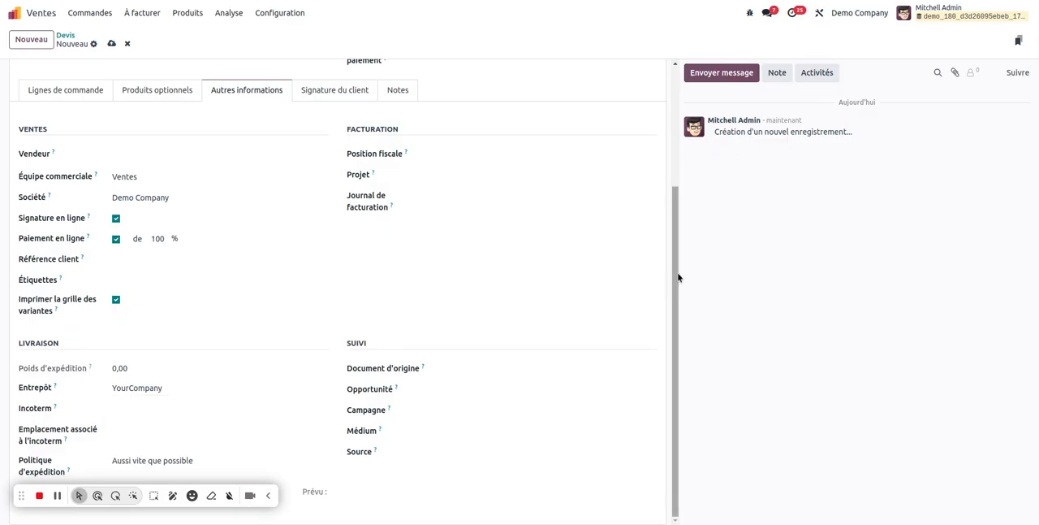
pyautogui.moveTo(676, 278); pyautogui.dragTo(676, 139)
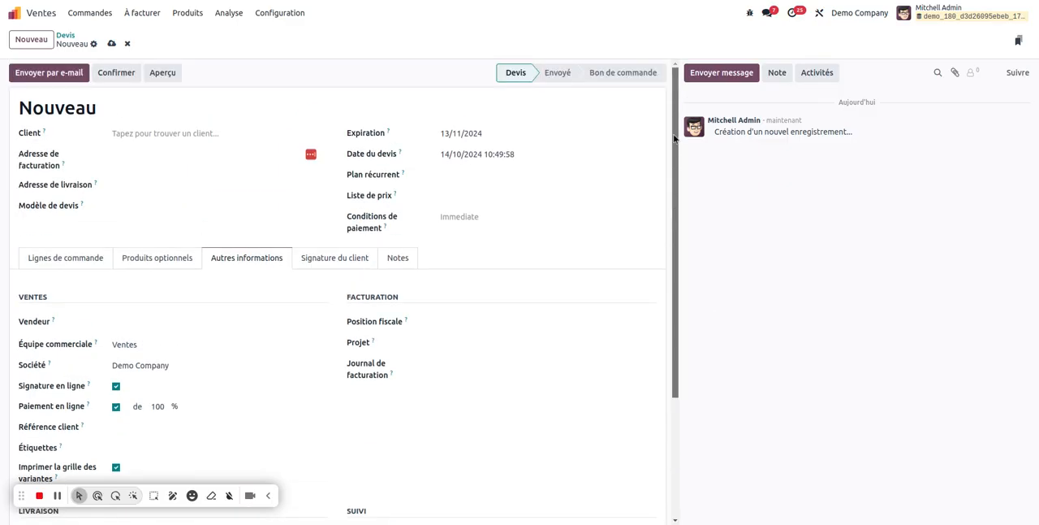
# Step: Set the quotation's customer to Deco Addict
pyautogui.click(139, 133)
pyautogui.click(152, 154)
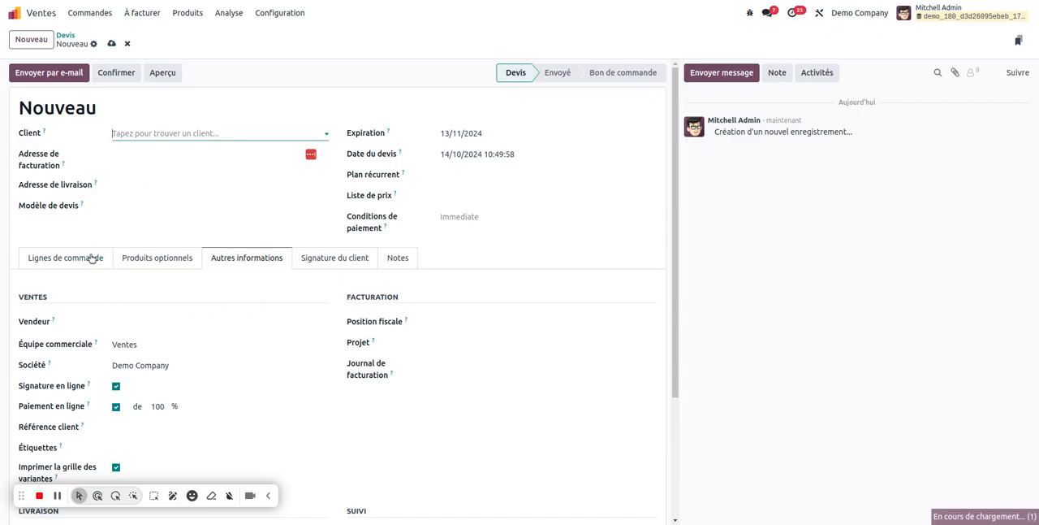
# Step: Add the products [E-COM11] Armoire avec portes and [E-COM98] Armoire sur mesure (Métrique) to the order lines
pyautogui.click(81, 273)
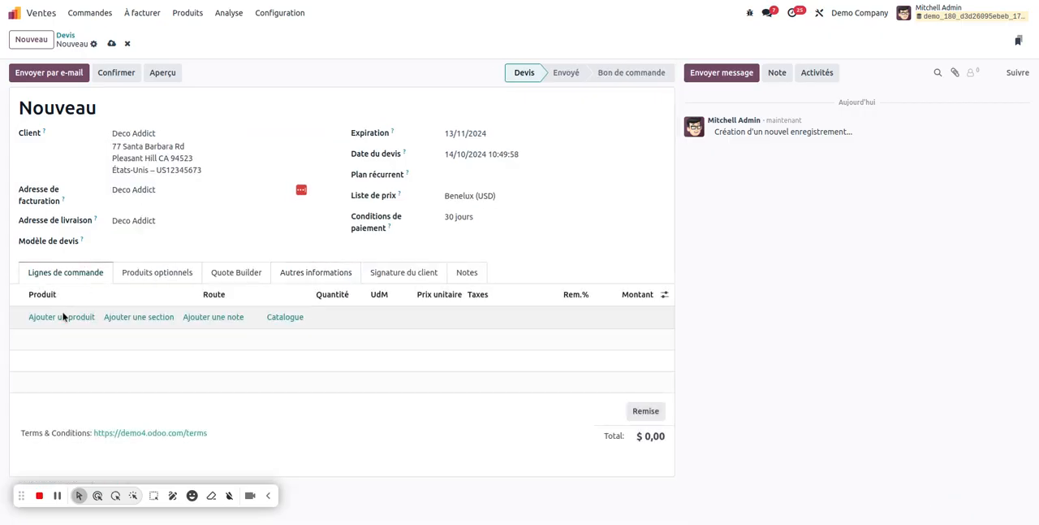
pyautogui.click(74, 317)
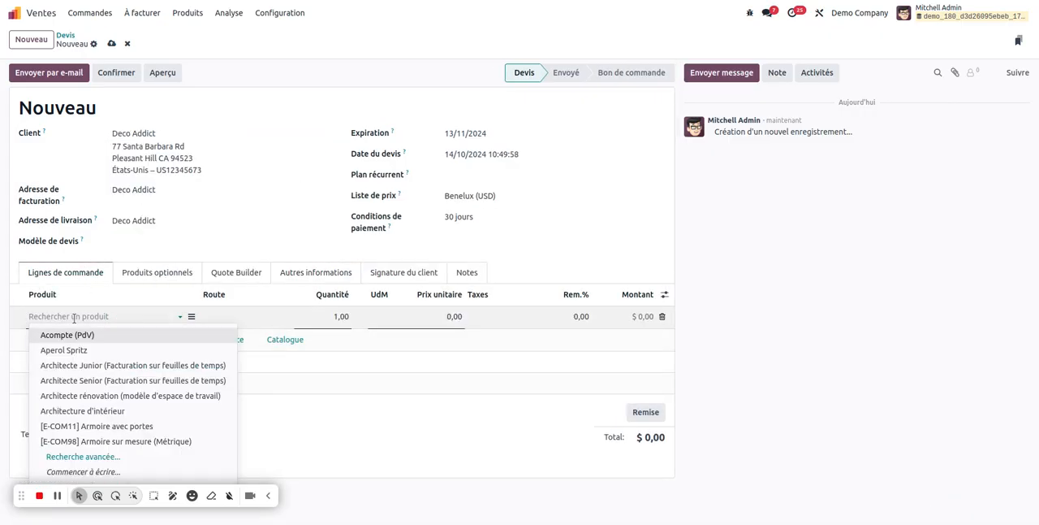
pyautogui.click(119, 426)
pyautogui.click(71, 350)
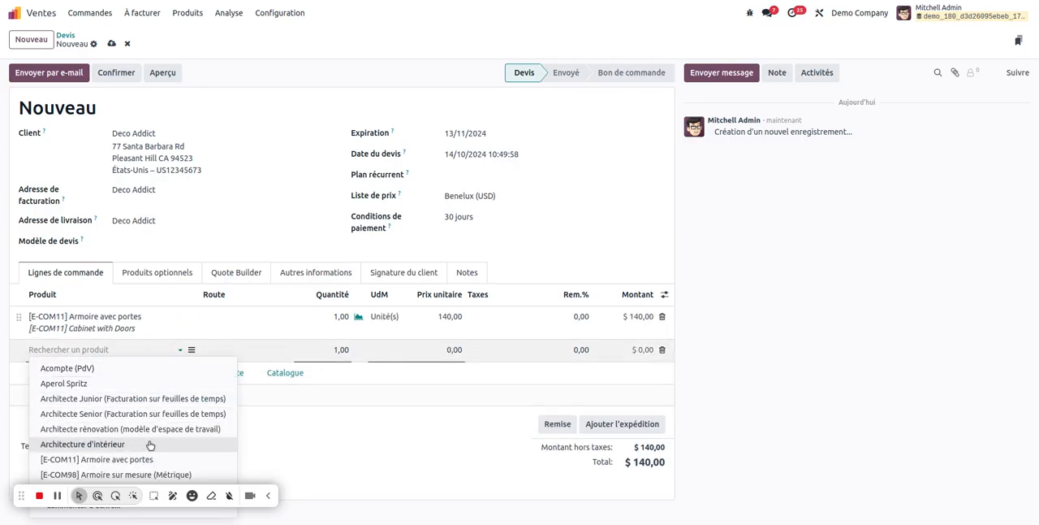
pyautogui.click(167, 474)
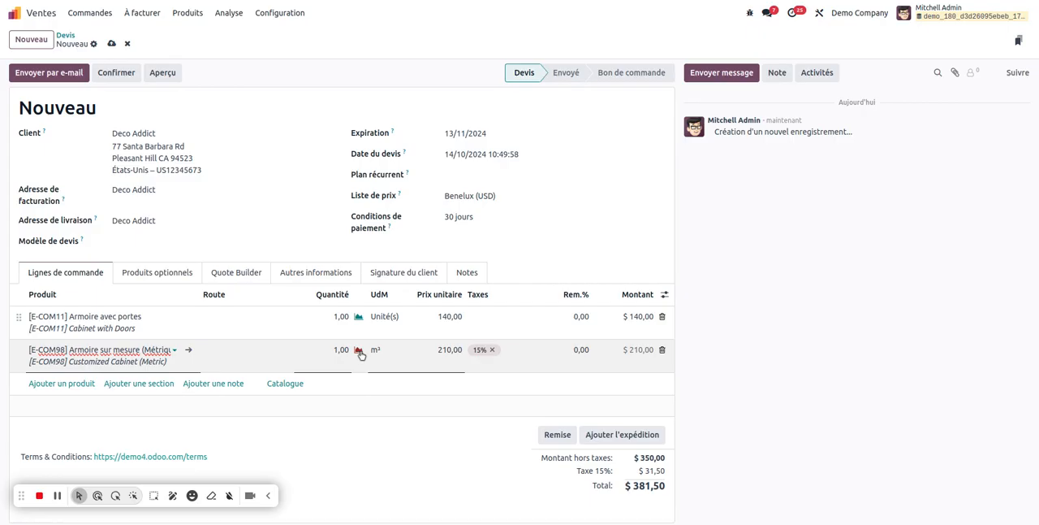
# Step: Check which warehouse the quotation uses for delivery, and return to the order lines
pyautogui.click(298, 277)
pyautogui.scroll(-3, 243, 390)
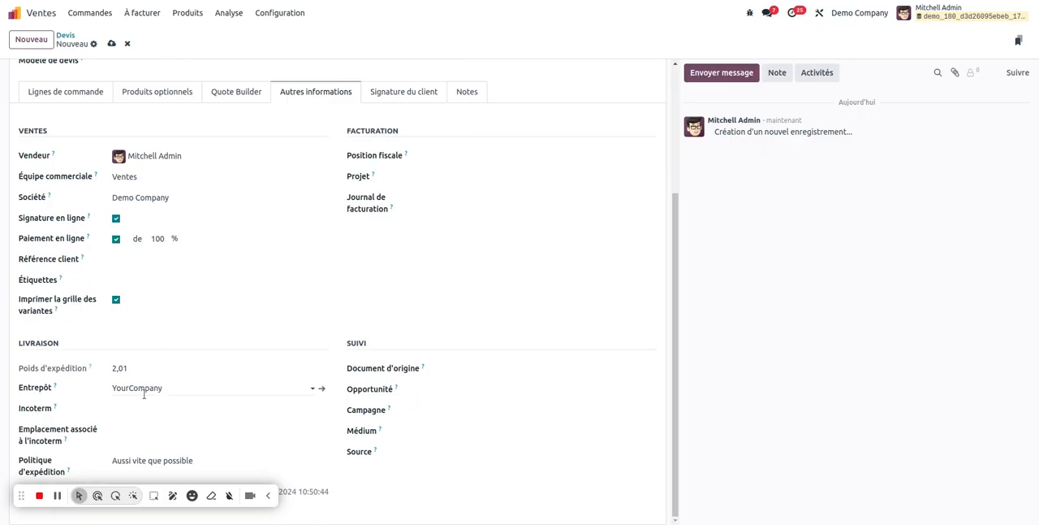
pyautogui.scroll(3, 177, 387)
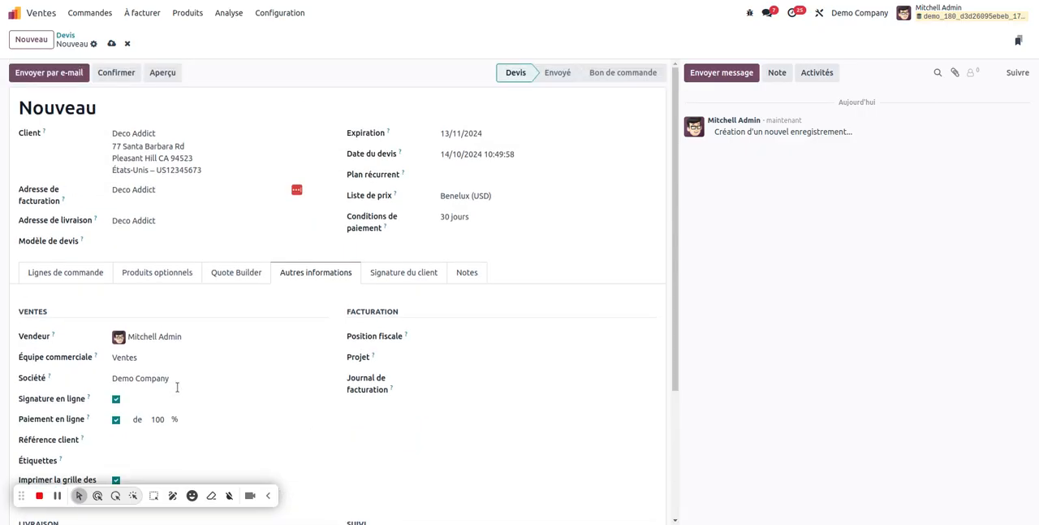
pyautogui.click(93, 273)
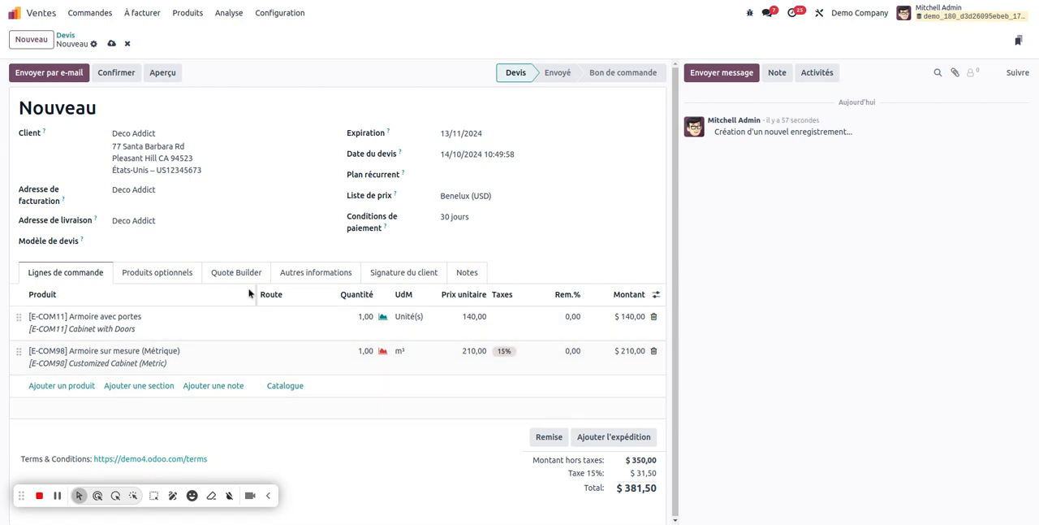
# Step: Hide the optional Route column of the order lines and show it again
pyautogui.click(281, 328)
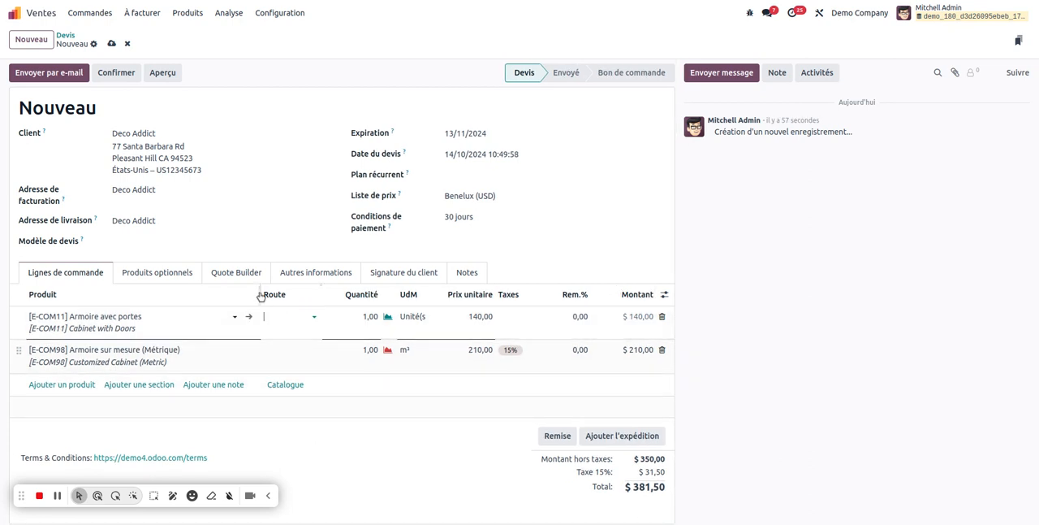
pyautogui.click(666, 295)
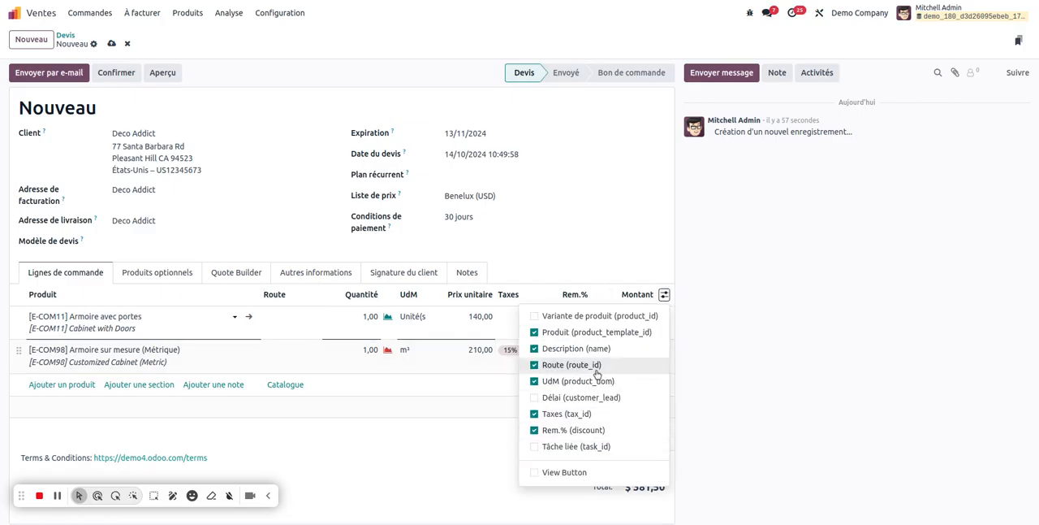
pyautogui.click(535, 364)
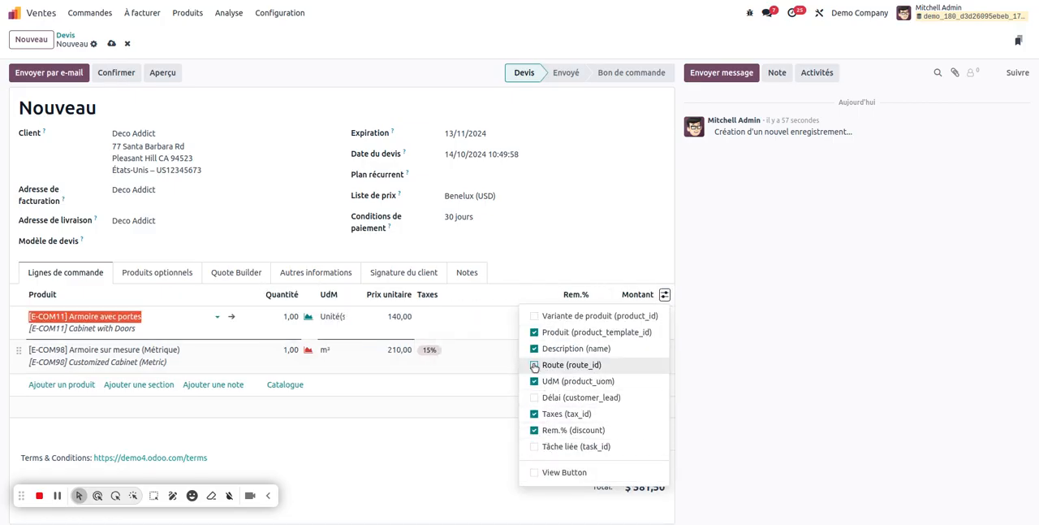
pyautogui.click(535, 365)
# Step: Set the route to YourCompany: Deliver in 1 step (ship) for E-COM11 and Demo Company - warehouse # 2: Livrer en 1 étape (expédition) for E-COM98
pyautogui.click(245, 316)
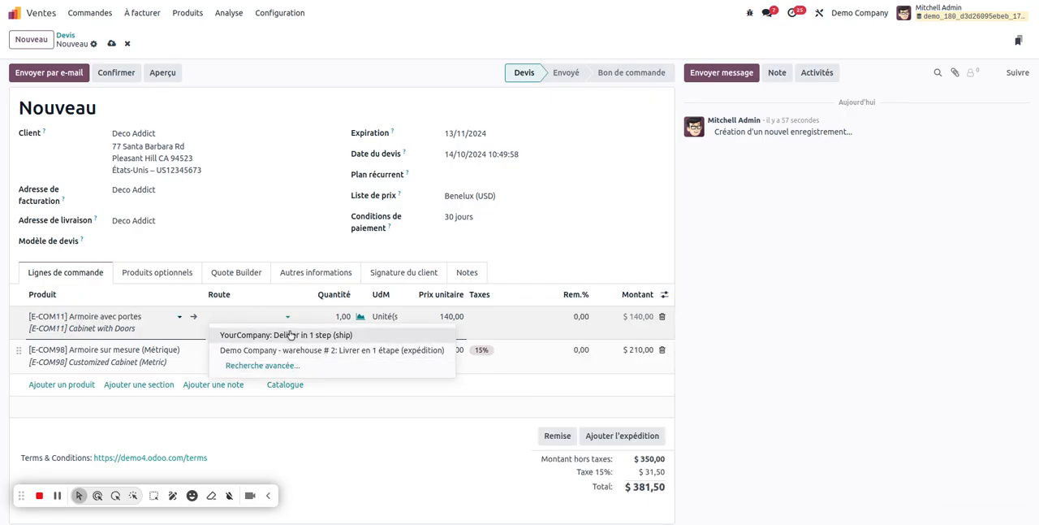
pyautogui.click(290, 335)
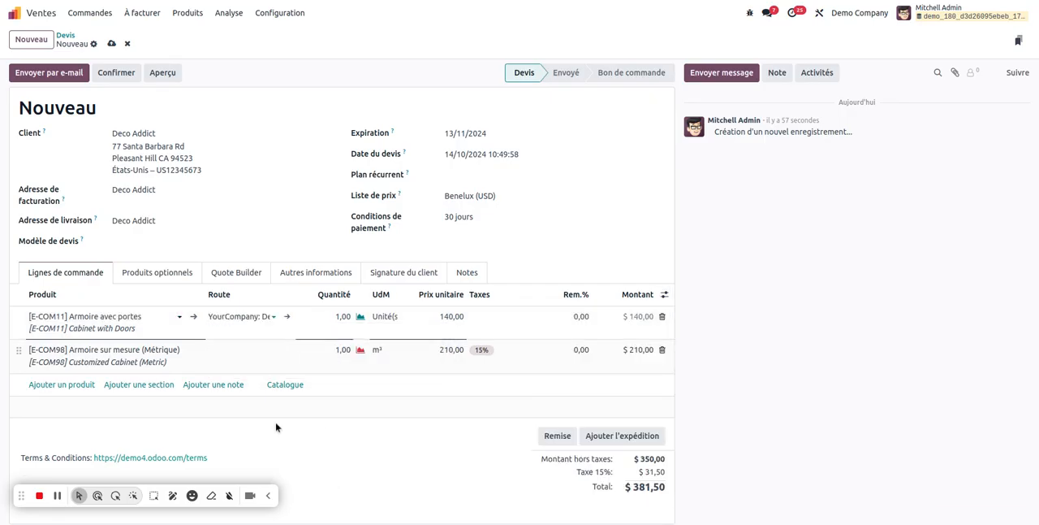
pyautogui.click(239, 359)
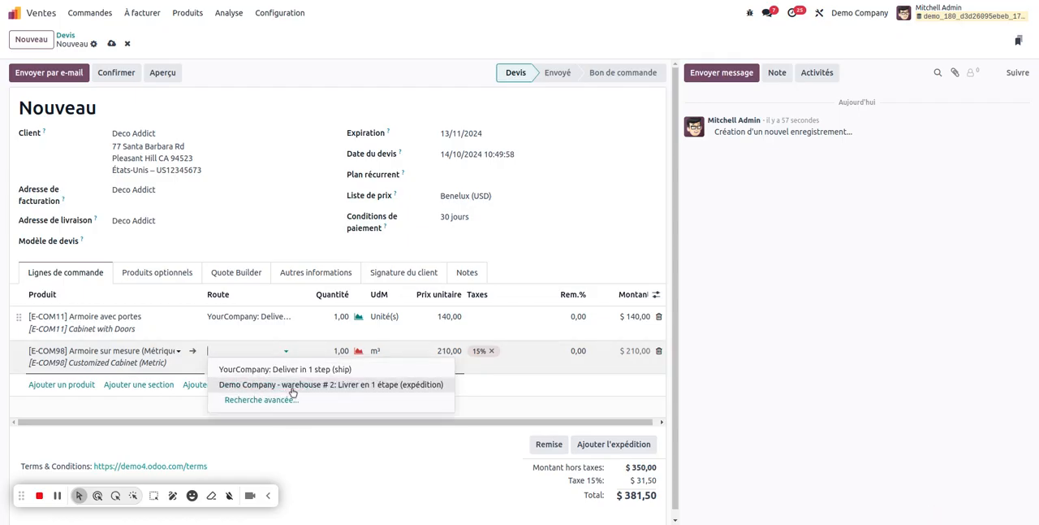
pyautogui.click(293, 390)
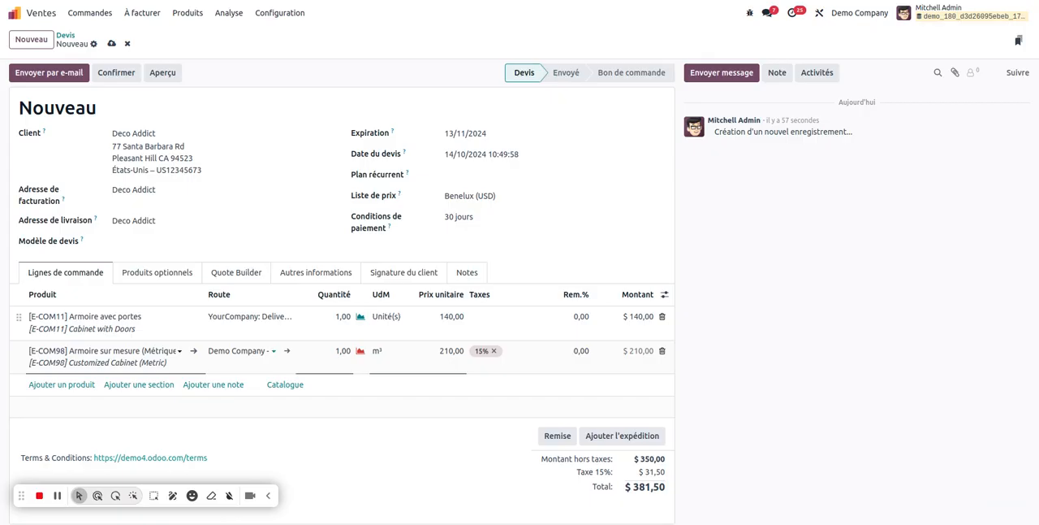
# Step: Save the quotation and review its delivery warehouse before returning to the order lines
pyautogui.click(111, 43)
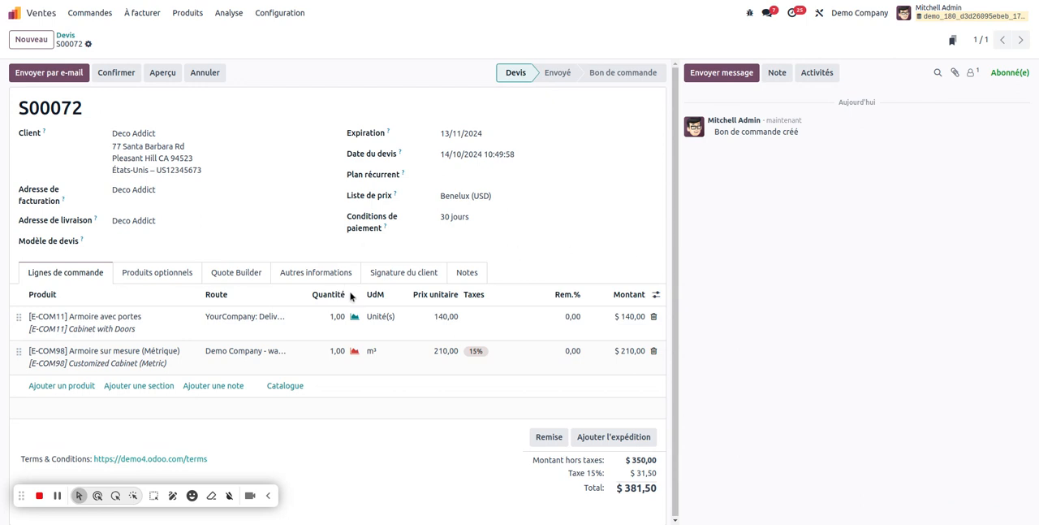
pyautogui.click(302, 273)
pyautogui.scroll(-3, 141, 400)
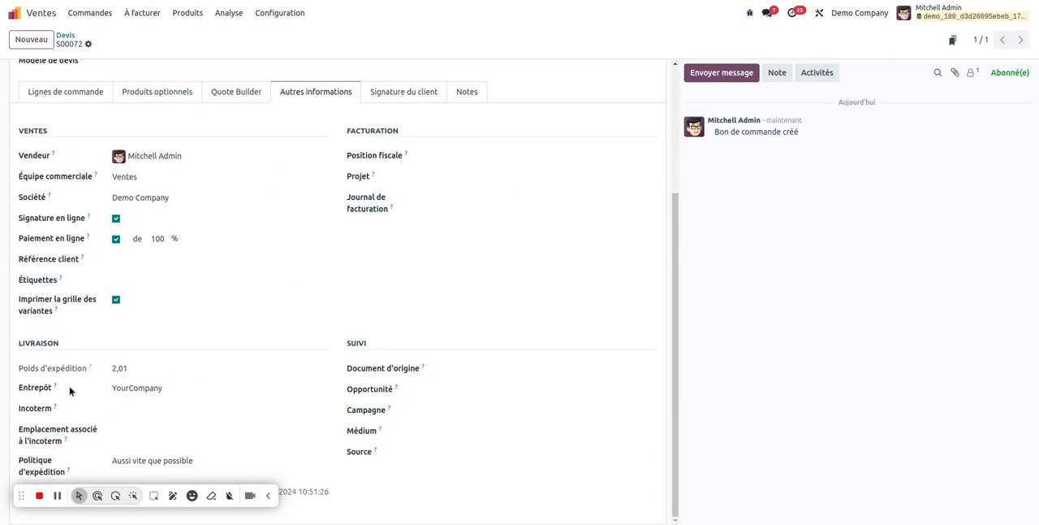
pyautogui.scroll(3, 120, 328)
pyautogui.click(76, 274)
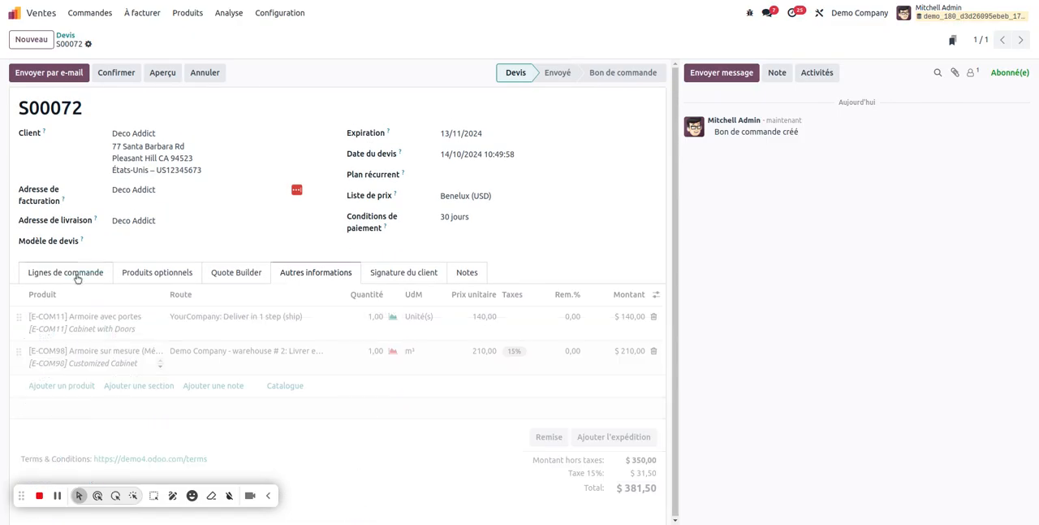
# Step: Confirm quotation S00072 and review its delivery transfers, including the contents of WH/OUT/00027
pyautogui.click(117, 73)
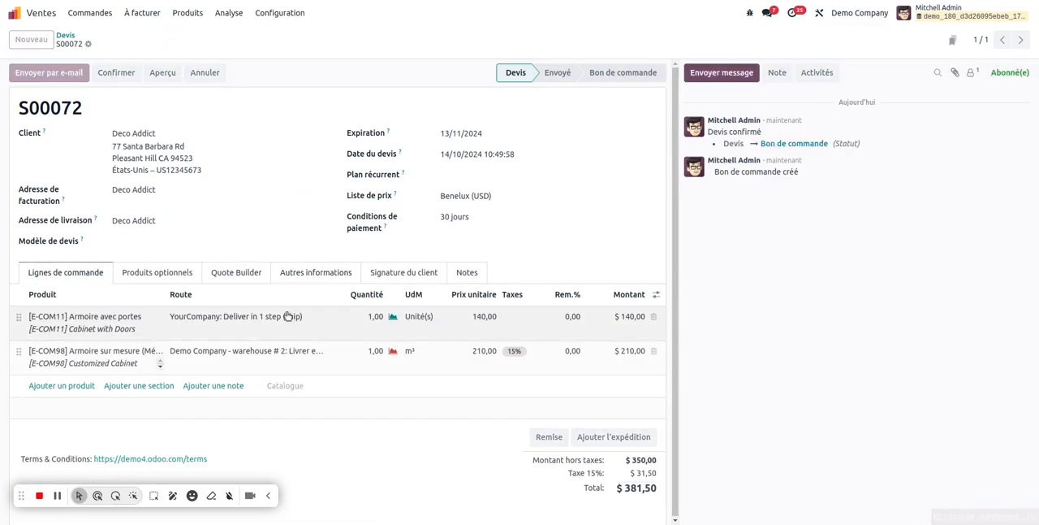
pyautogui.click(514, 44)
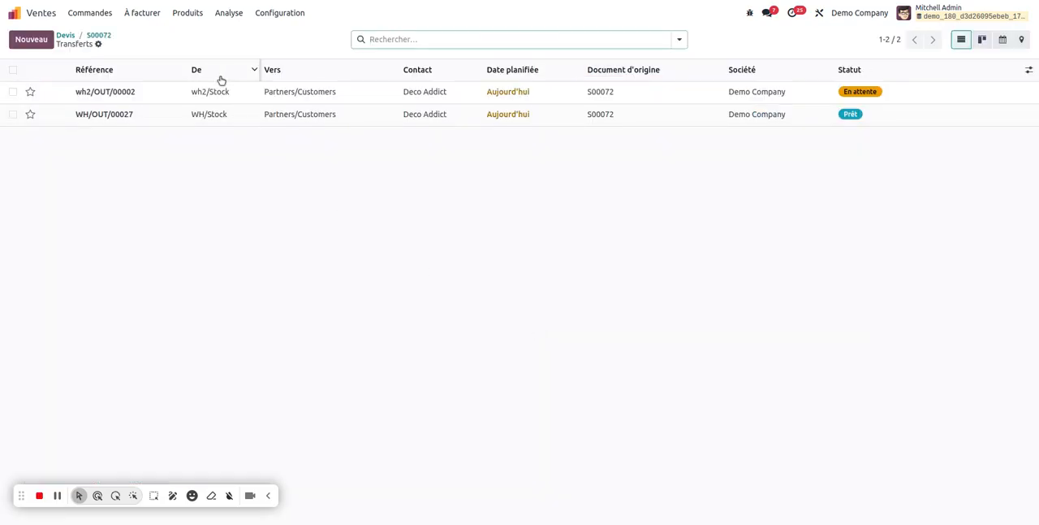
pyautogui.click(203, 122)
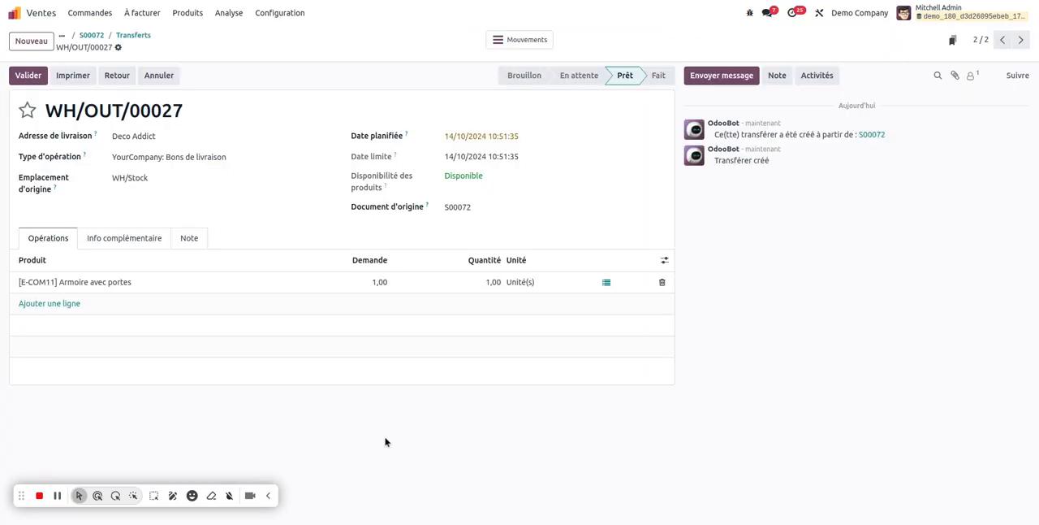
pyautogui.click(141, 37)
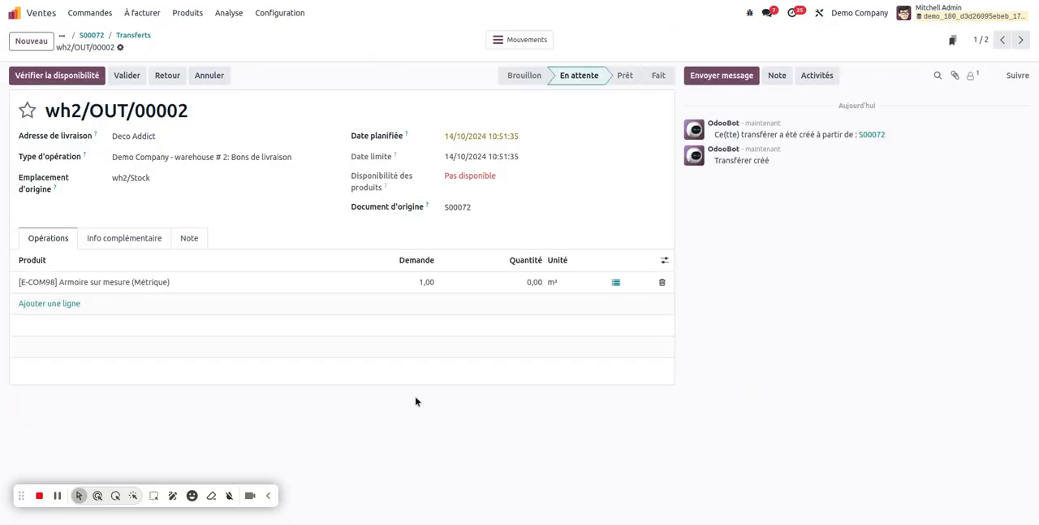
# Step: From delivery wh2/OUT/00002, open the on-hand stock of product E-COM98 and save a new quantity of 3 at location wh2/Stock
pyautogui.click(87, 282)
pyautogui.click(160, 283)
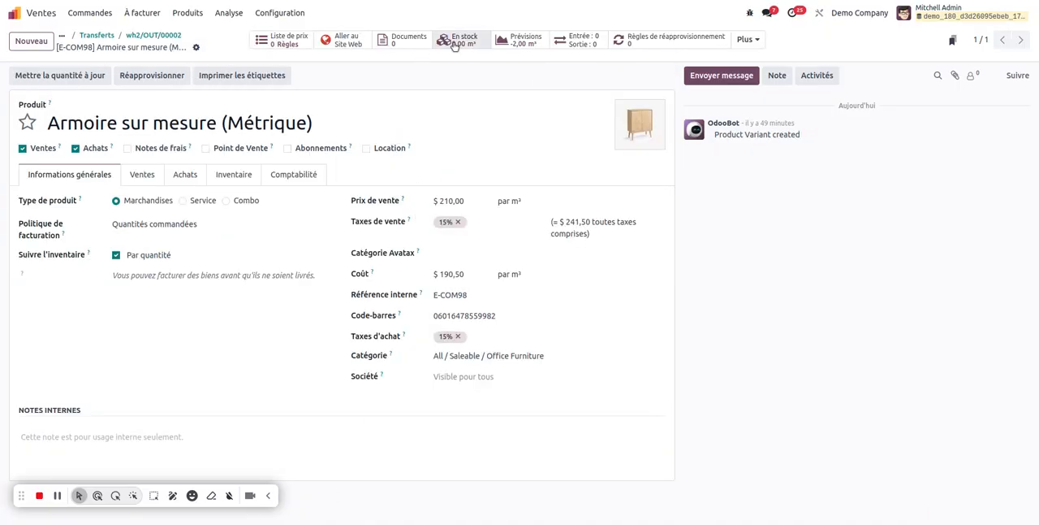
pyautogui.click(456, 42)
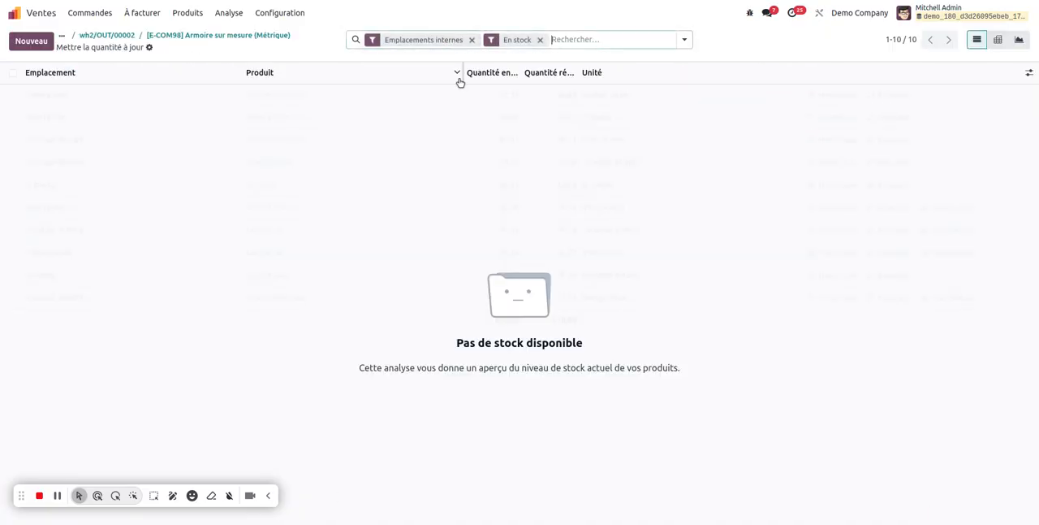
pyautogui.click(18, 41)
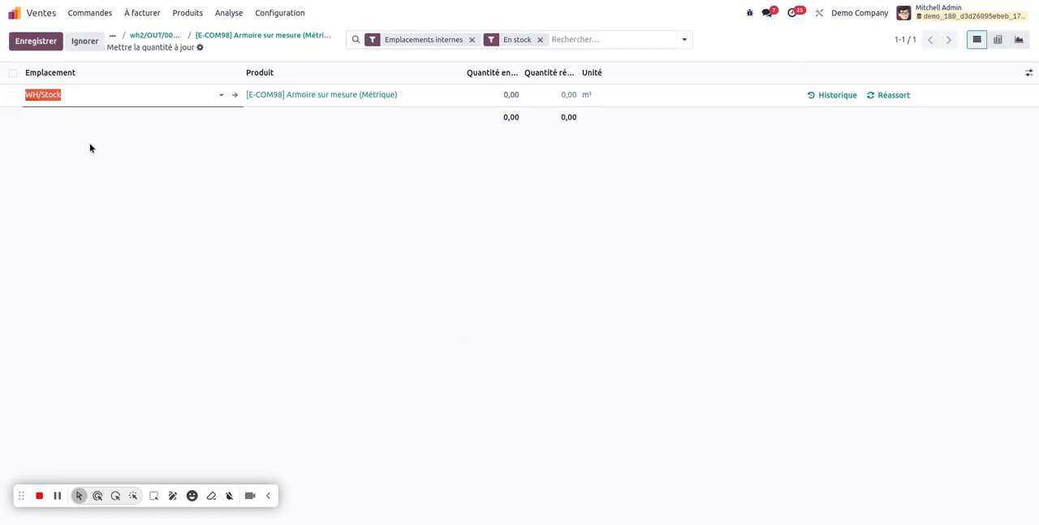
pyautogui.click(101, 96)
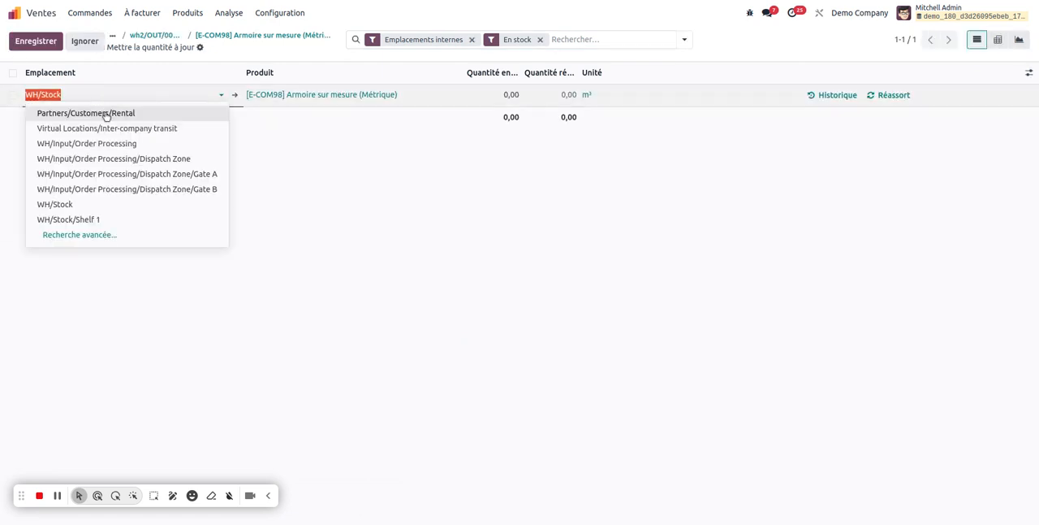
pyautogui.write('WH/Stock')
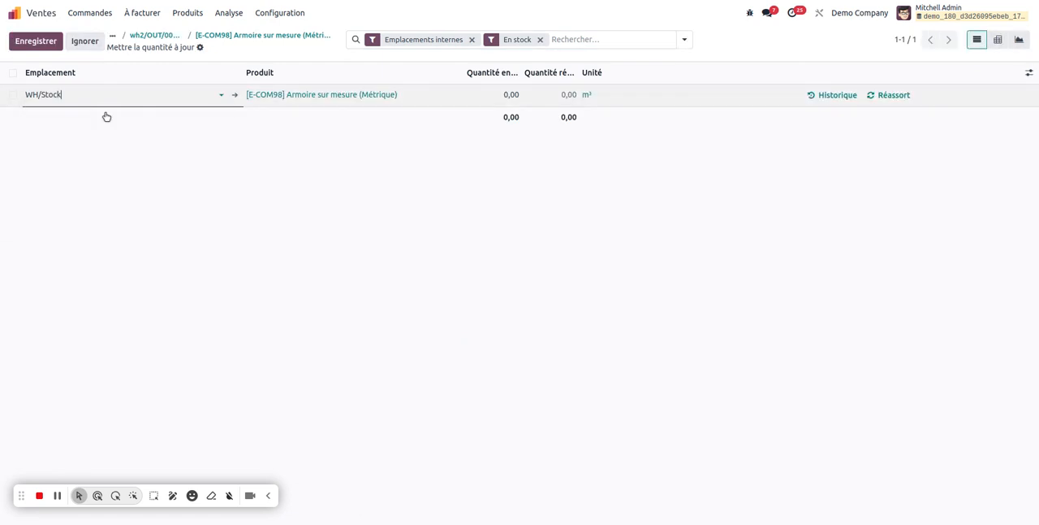
pyautogui.click(510, 94)
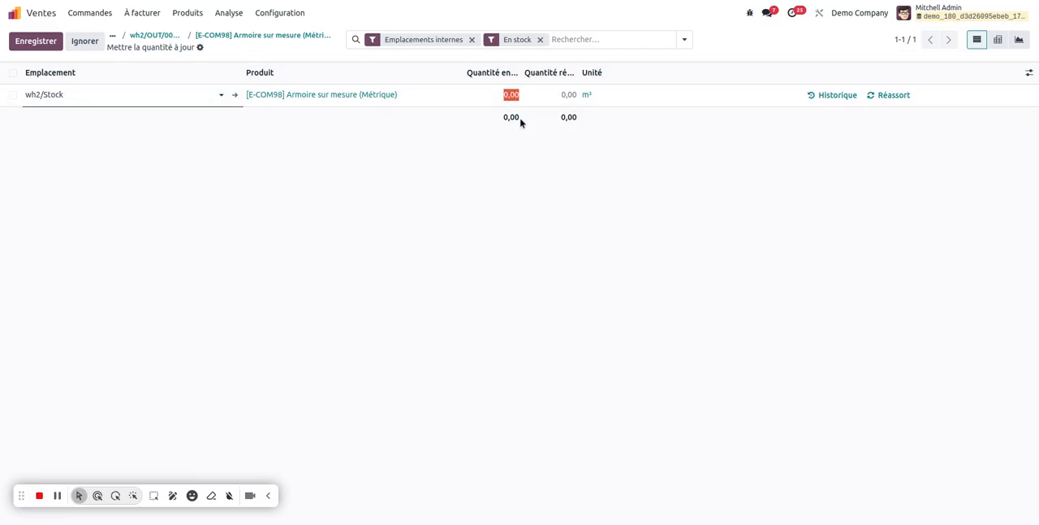
pyautogui.write('3')
pyautogui.click(37, 40)
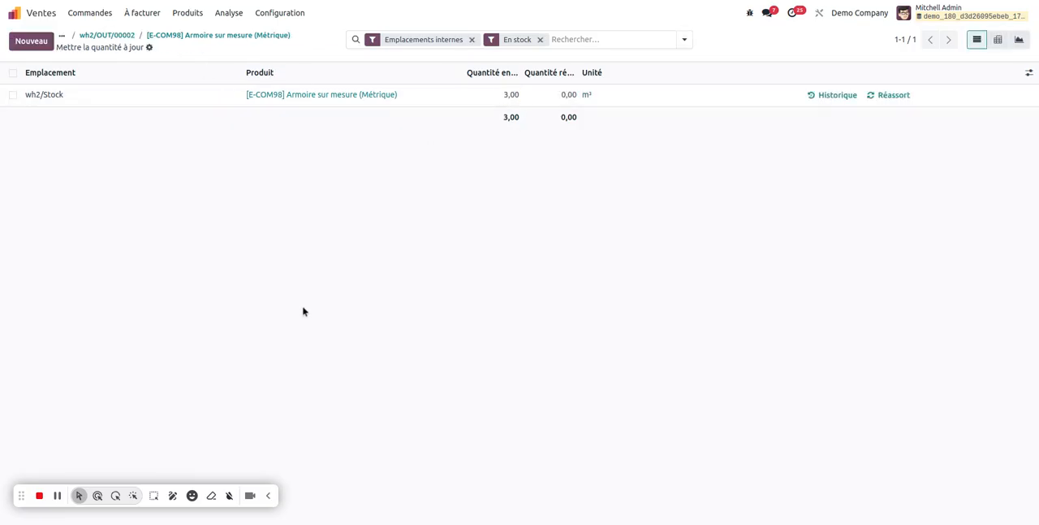
# Step: Check the product availability on delivery wh2/OUT/00002, and return through the transfers to sales order S00072
pyautogui.click(107, 35)
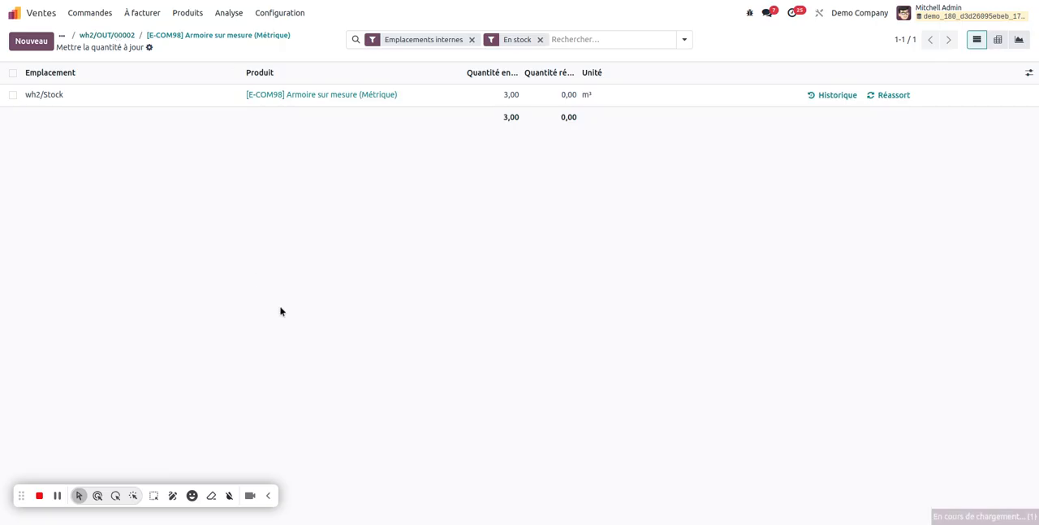
pyautogui.moveTo(503, 185); pyautogui.dragTo(432, 165)
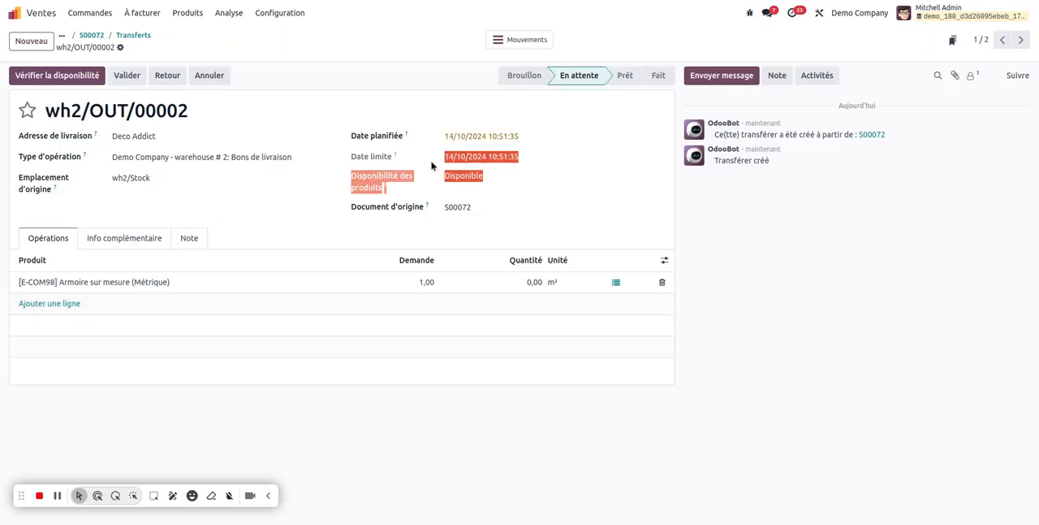
pyautogui.click(337, 52)
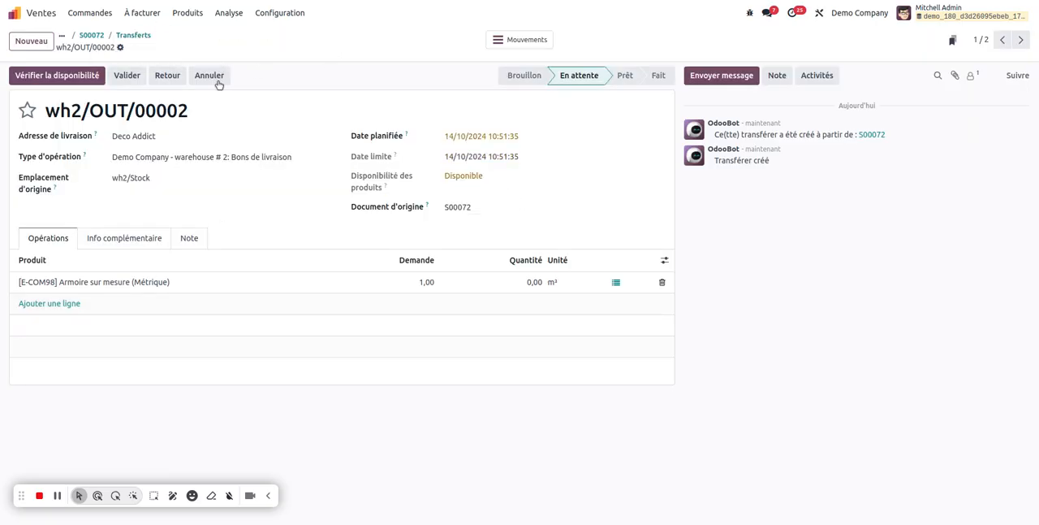
pyautogui.click(137, 36)
pyautogui.click(100, 36)
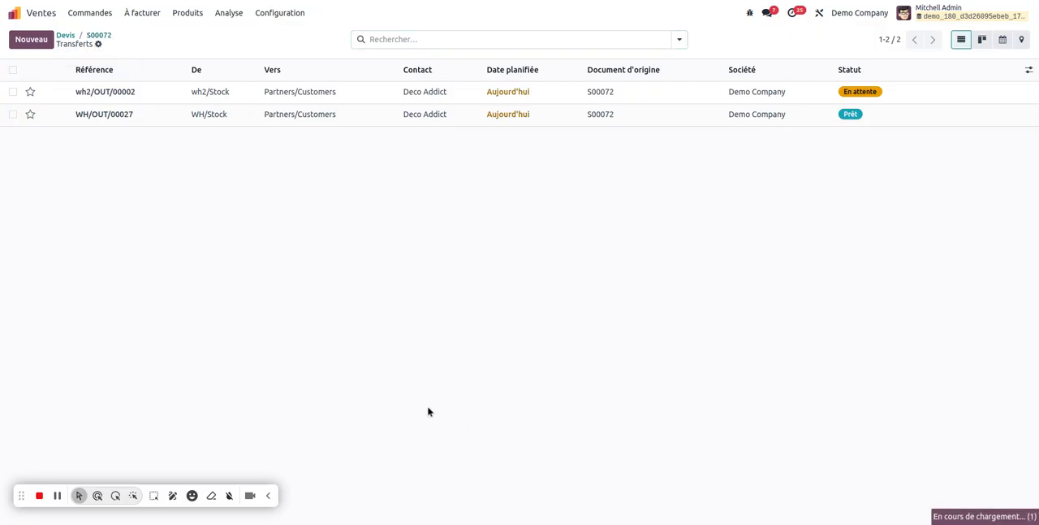